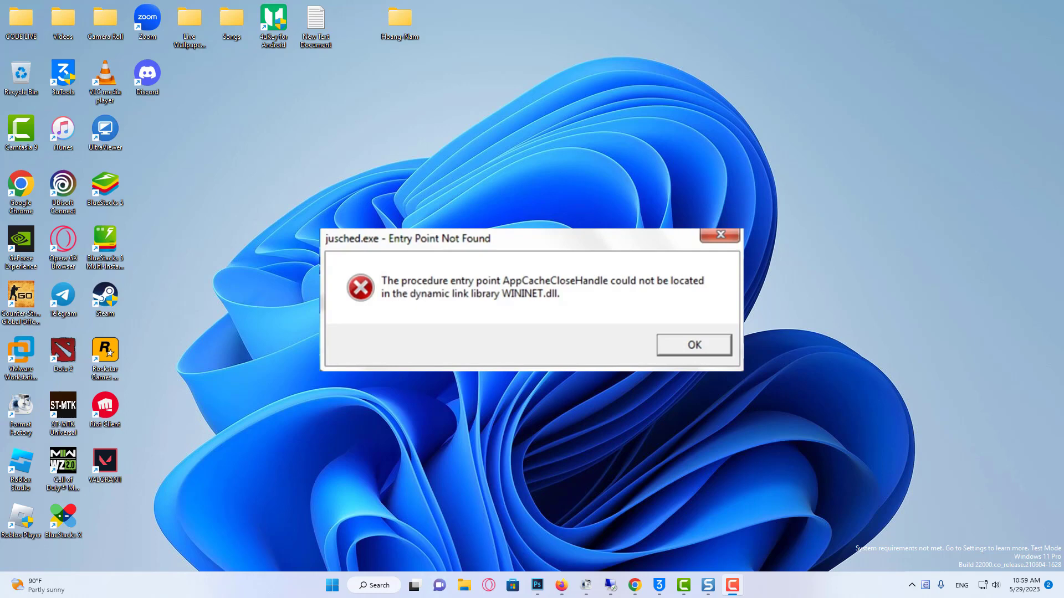
Dismiss the jusched.exe error and run Command Prompt as administrator from a 'cmd' search
key(Return)
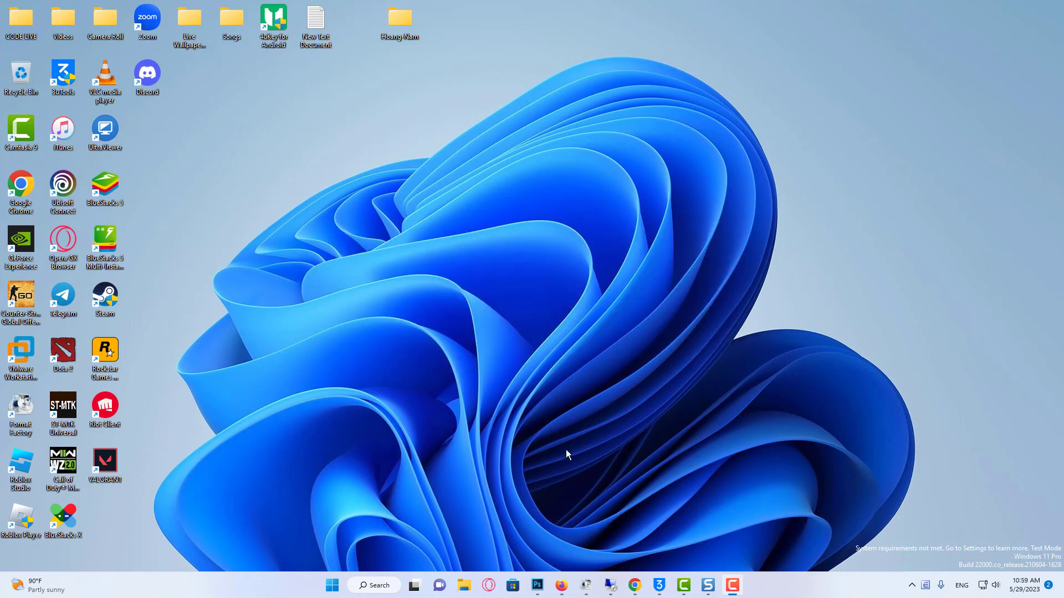
click(333, 585)
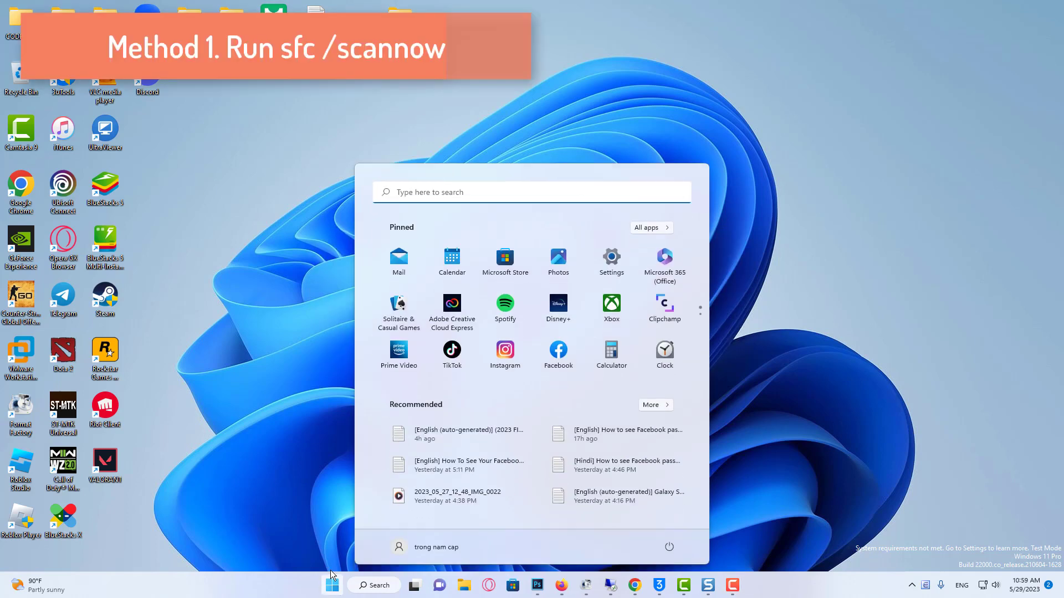
text(cmd)
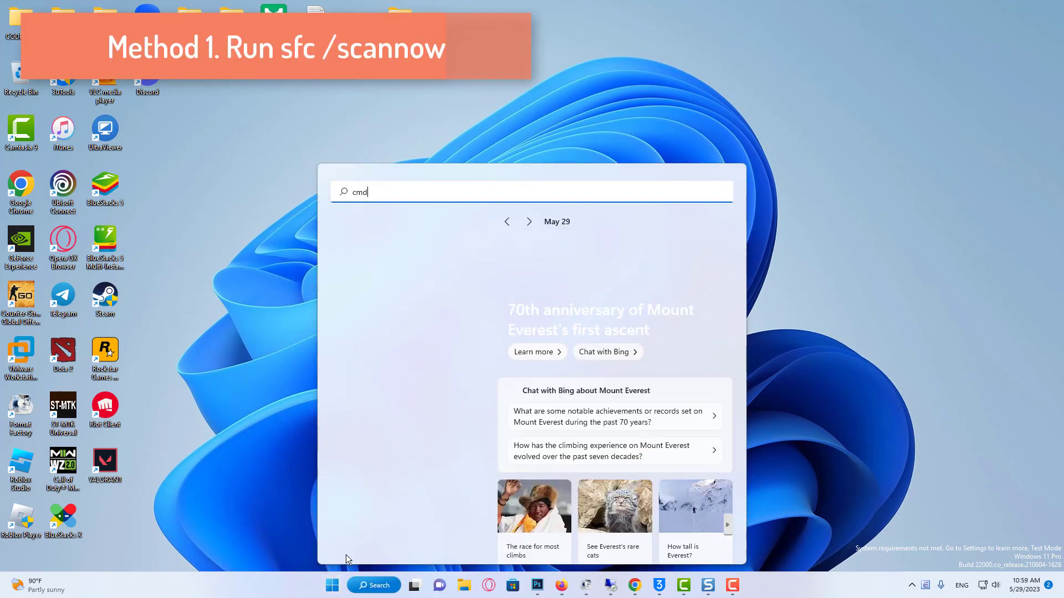
right_click(426, 277)
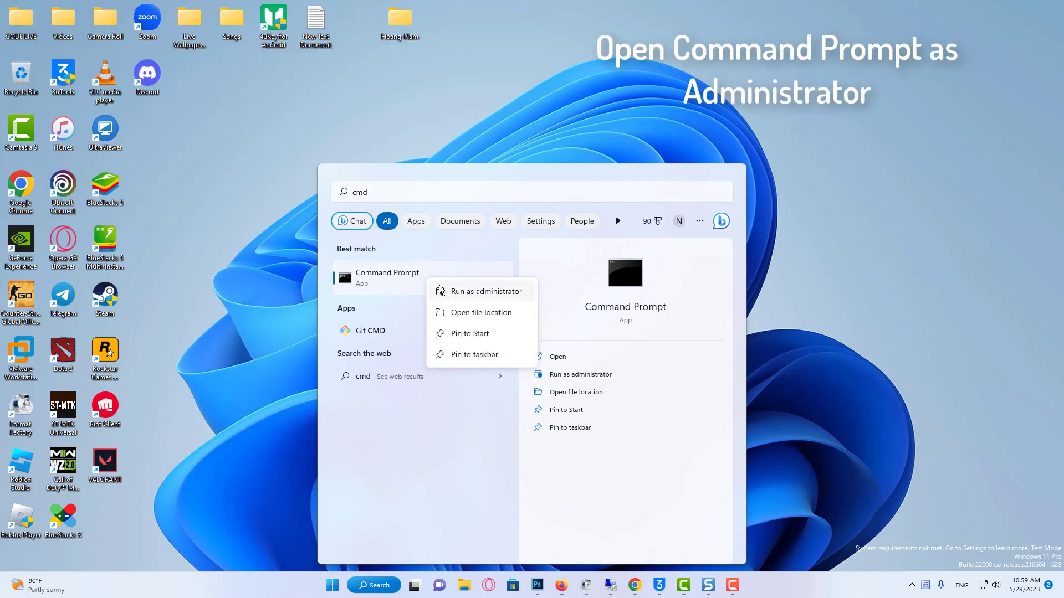
click(453, 291)
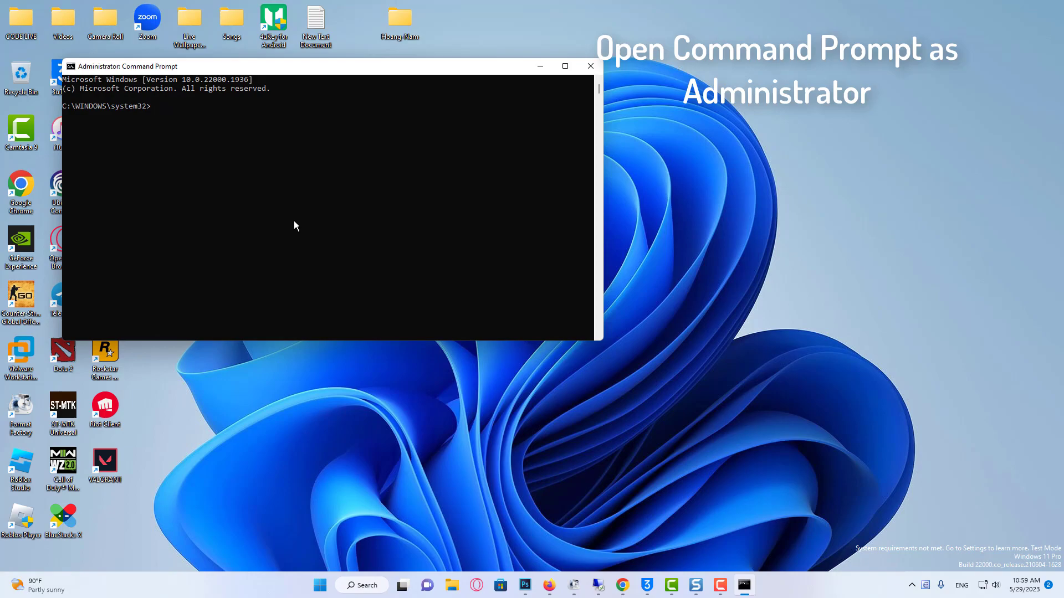
Run sfc /scannow in the administrator Command Prompt
text(sfc /scannow)
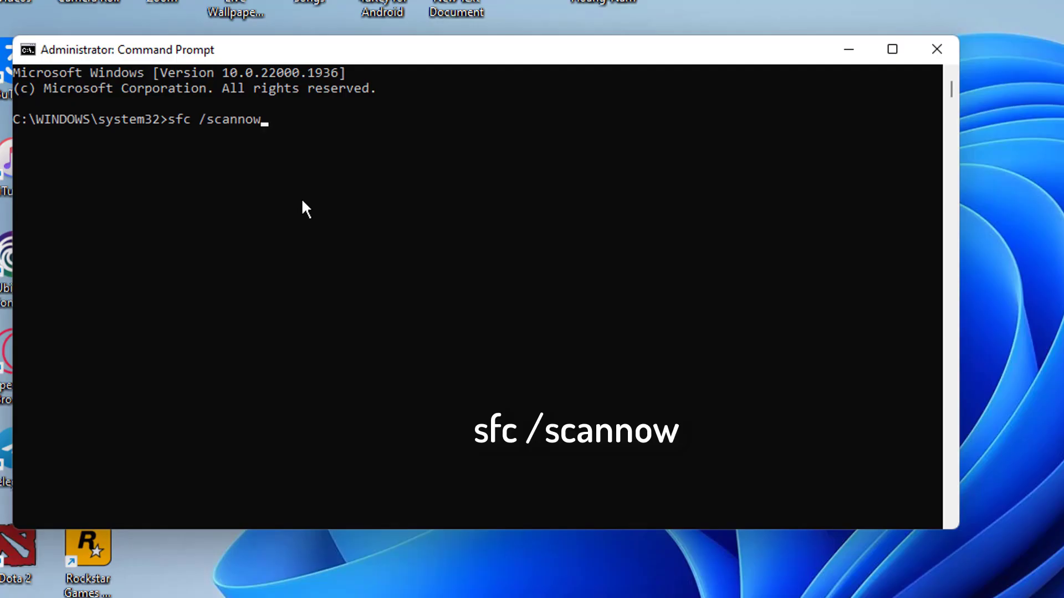
key(Return)
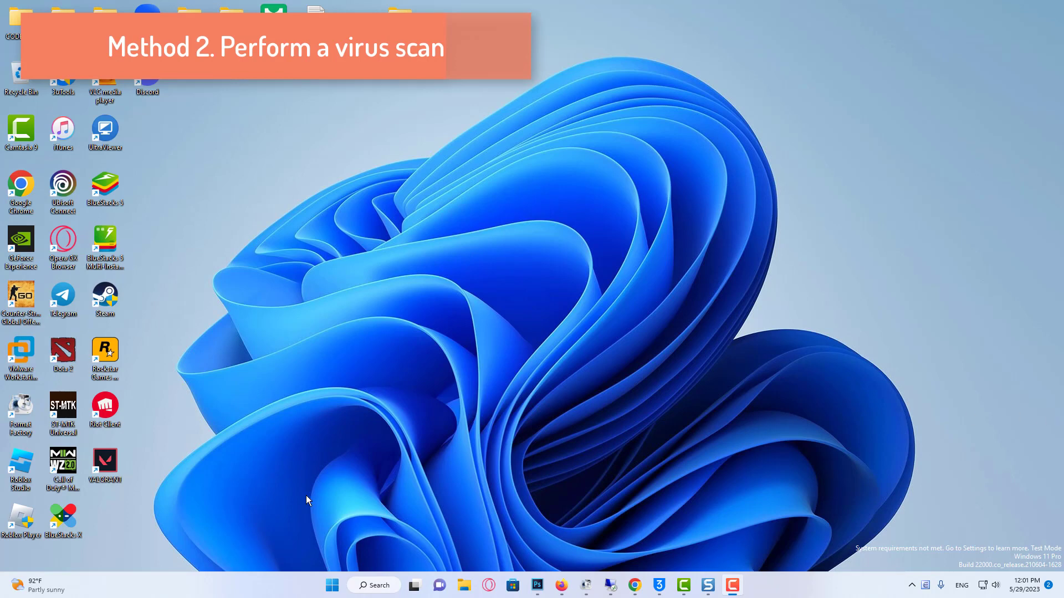
Search 'virus', open Virus & threat protection and start a Quick scan
click(332, 593)
text(virus)
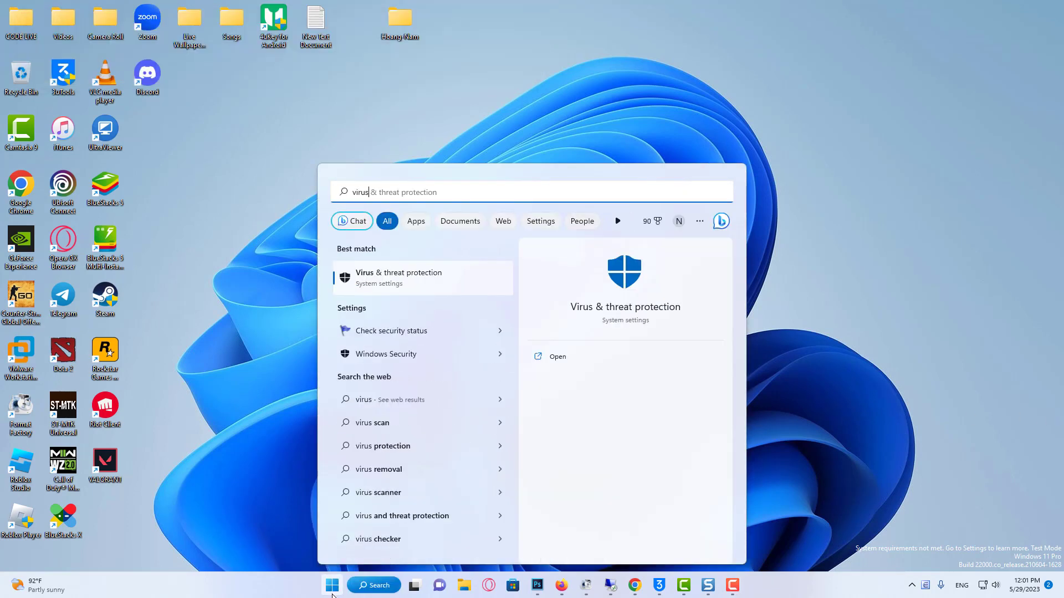
click(426, 278)
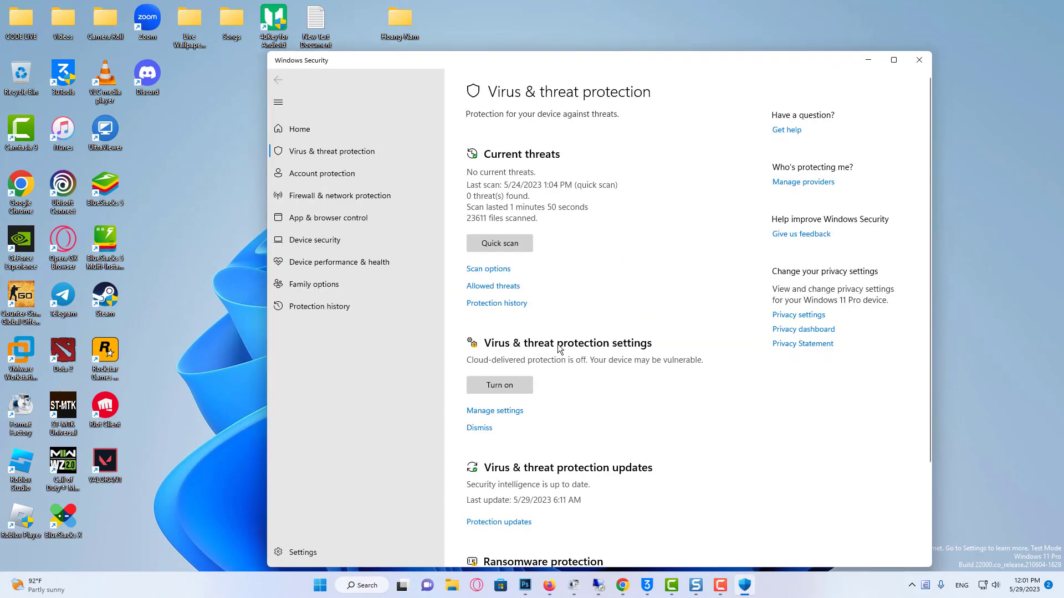
click(503, 276)
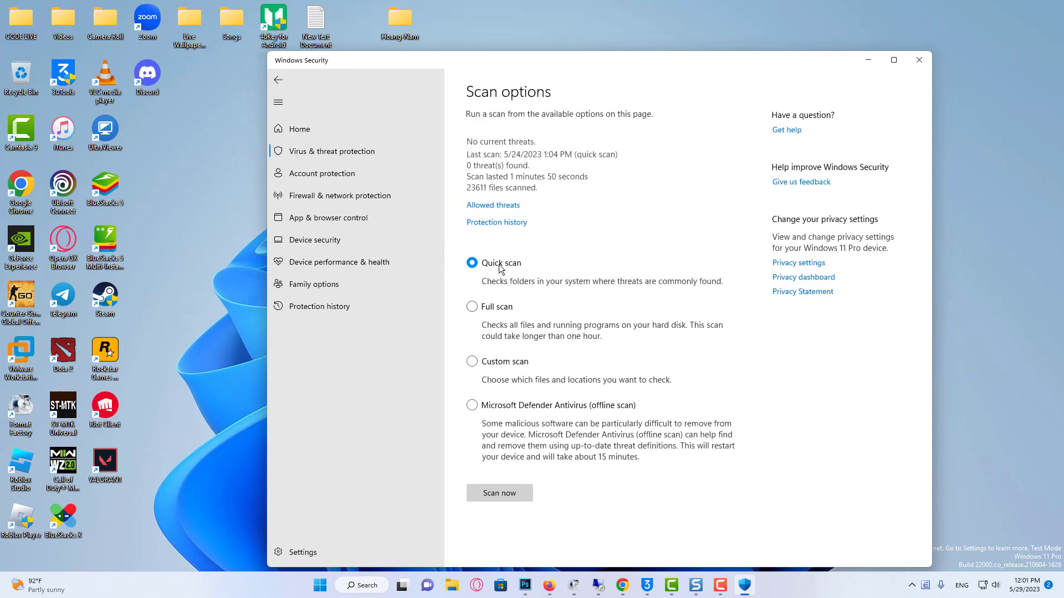
click(525, 495)
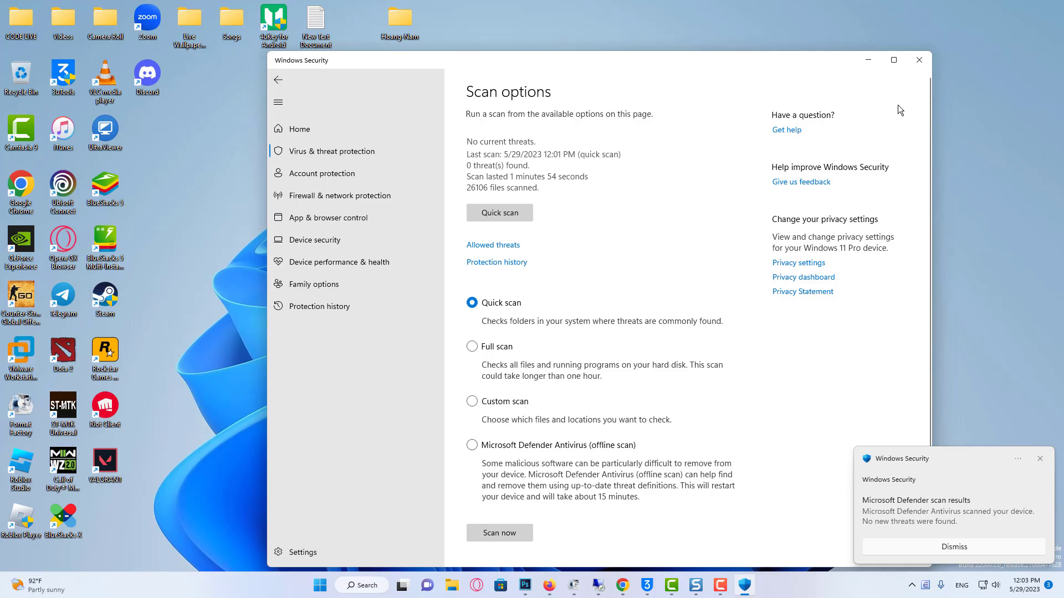
Close Windows Security and keep English as the Visual C++ 2013 download language
click(922, 59)
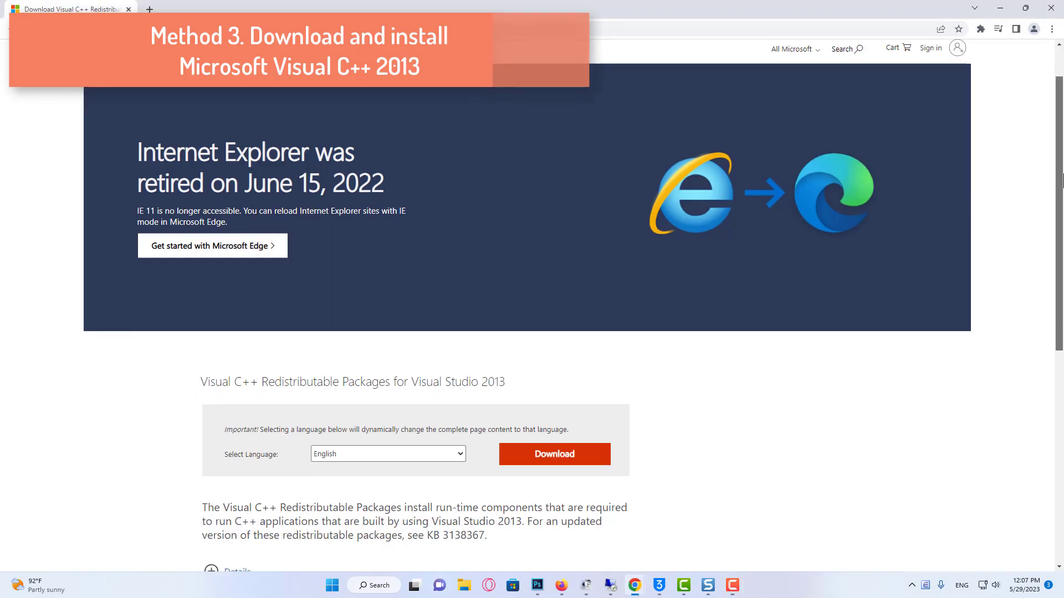
scroll(532, 299, down, 2)
scroll(1063, 218, down, 4)
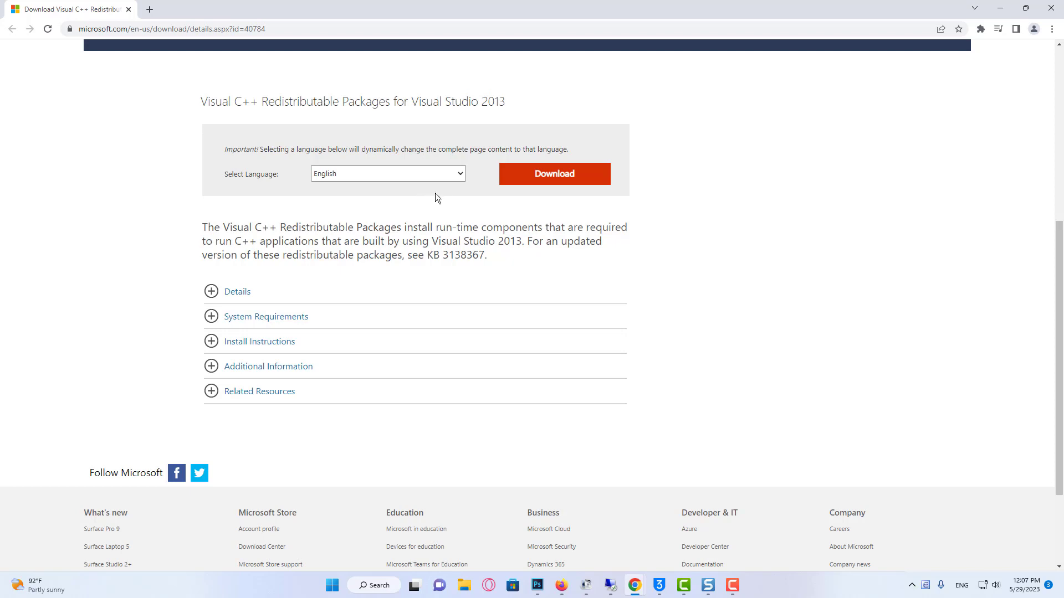
click(461, 175)
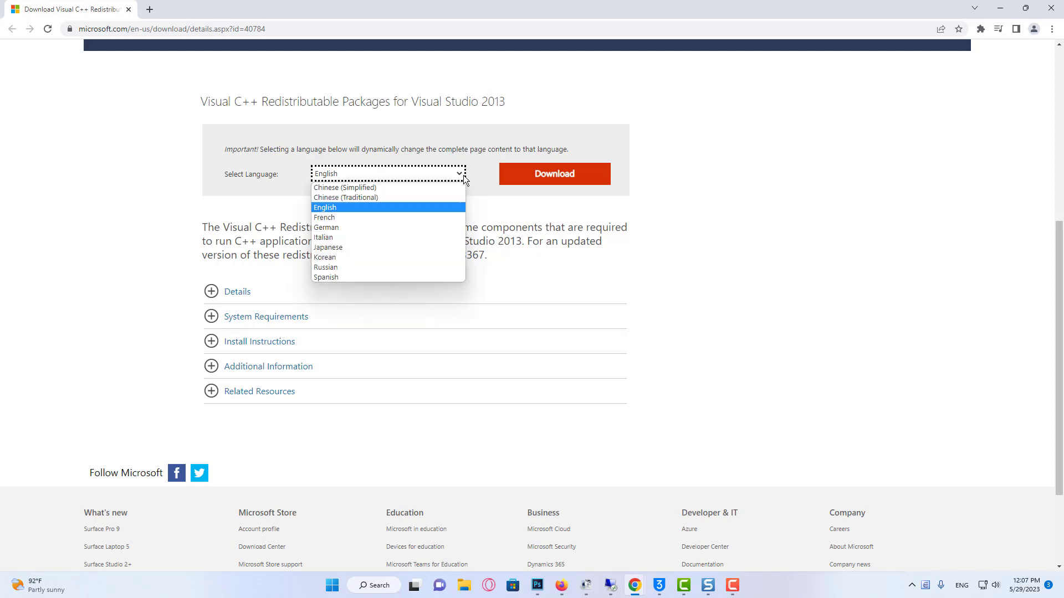
click(441, 206)
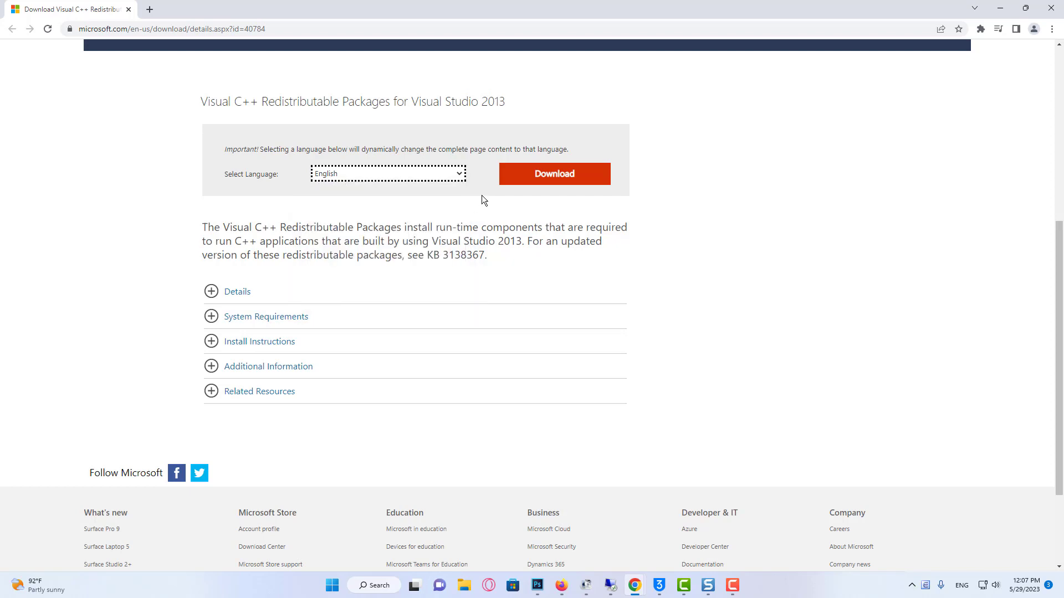
Select only vcredist_x64.exe in the package list, leaving vcredist_x86.exe unticked
click(556, 187)
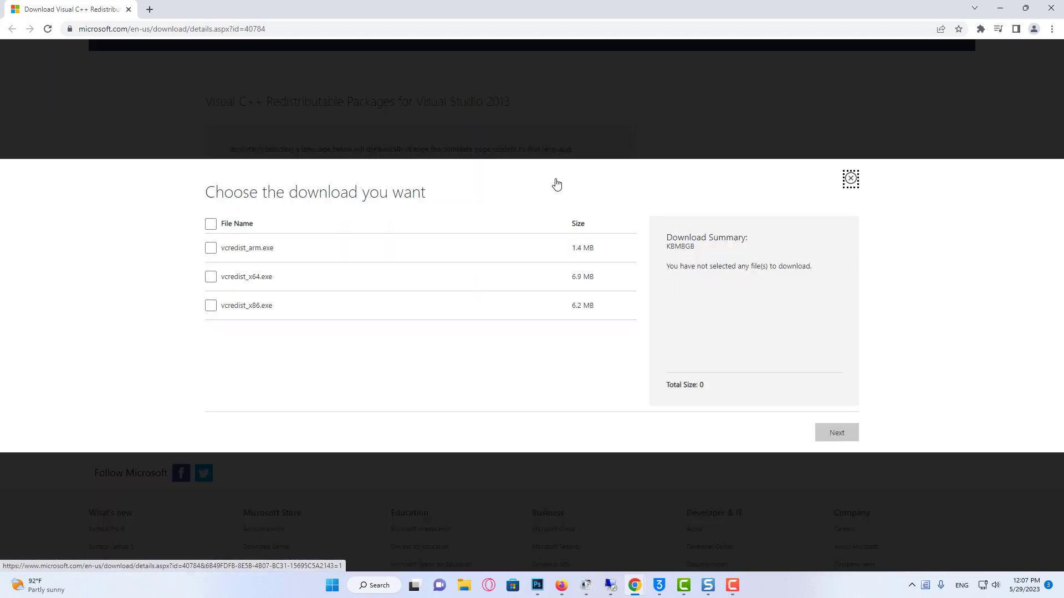
click(210, 276)
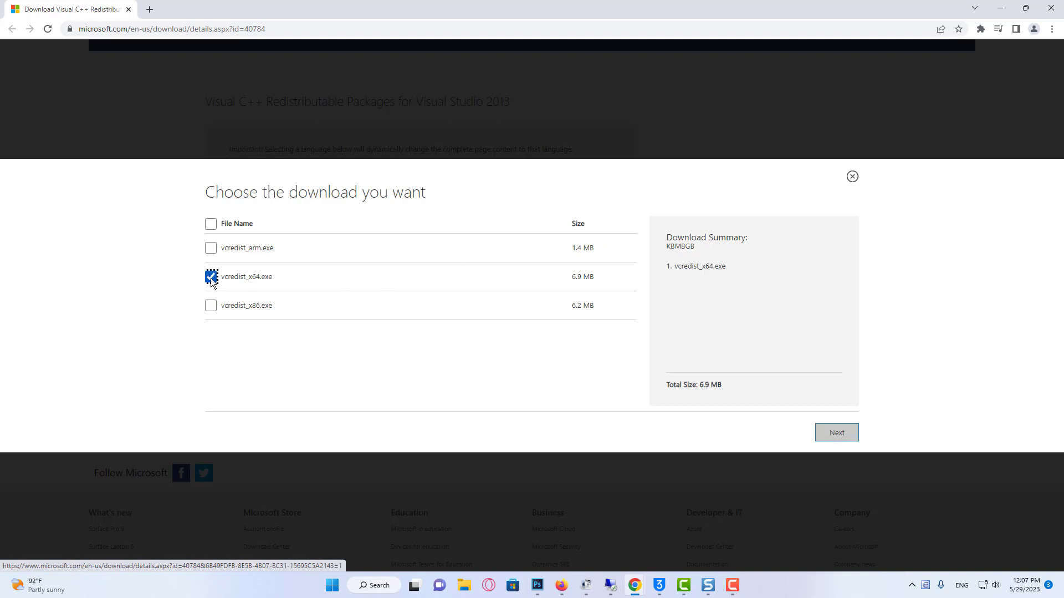
click(210, 305)
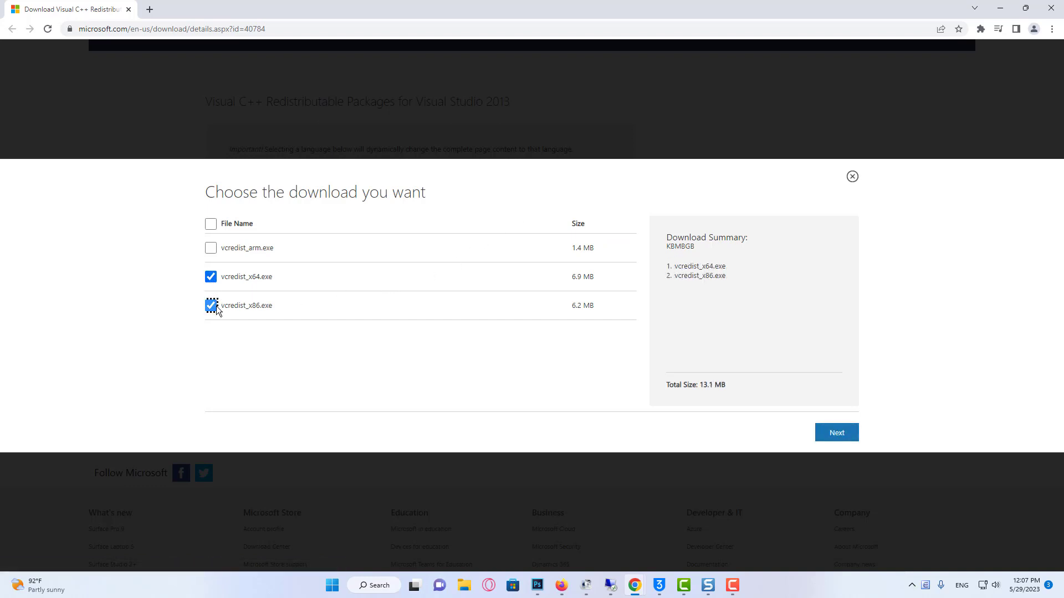
click(214, 304)
Open System Information from a 'system' search and check System Type reads x64-based PC
click(332, 585)
text(system)
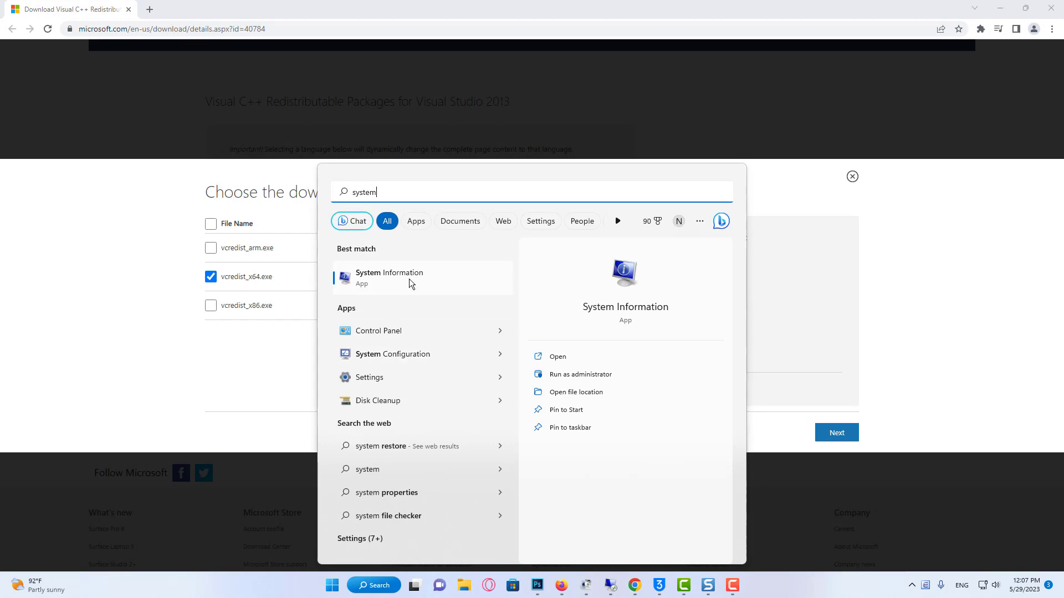
click(411, 277)
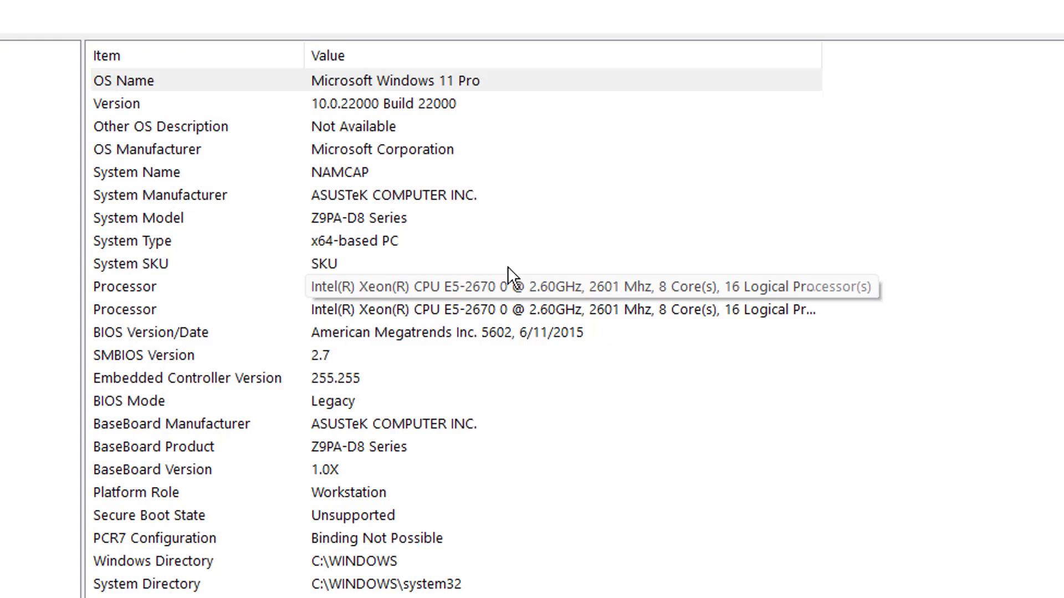
click(412, 244)
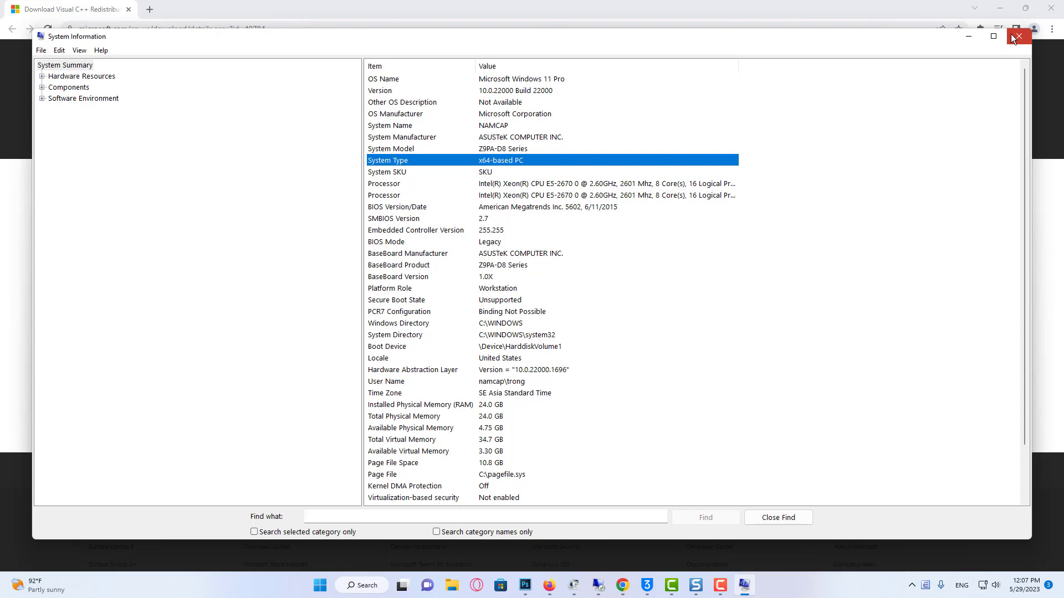
Close System Information, download vcredist_x64.exe and open its installer from the download bar
click(1012, 37)
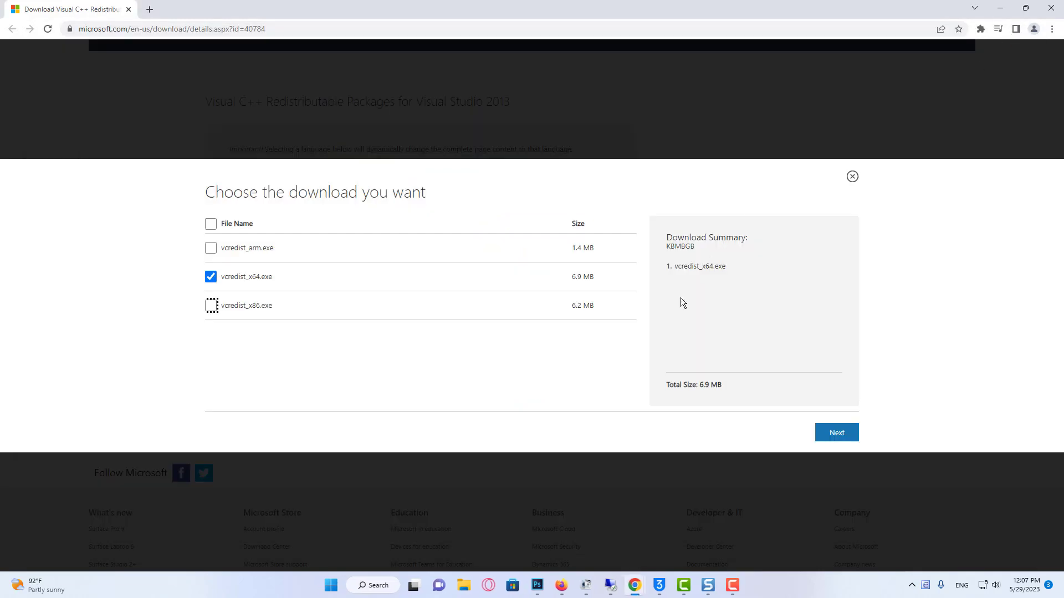
click(837, 432)
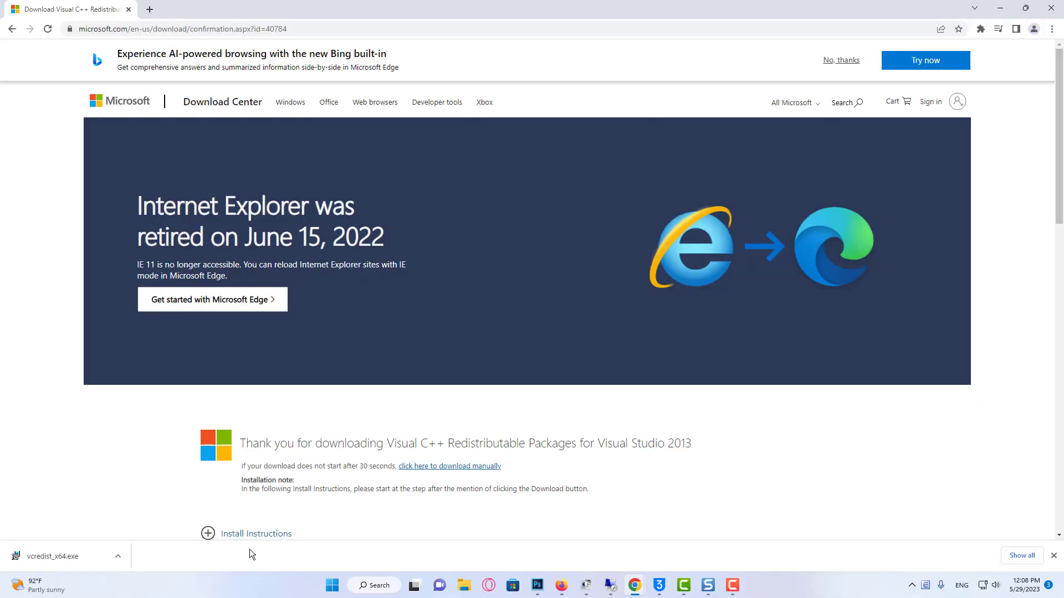
click(121, 560)
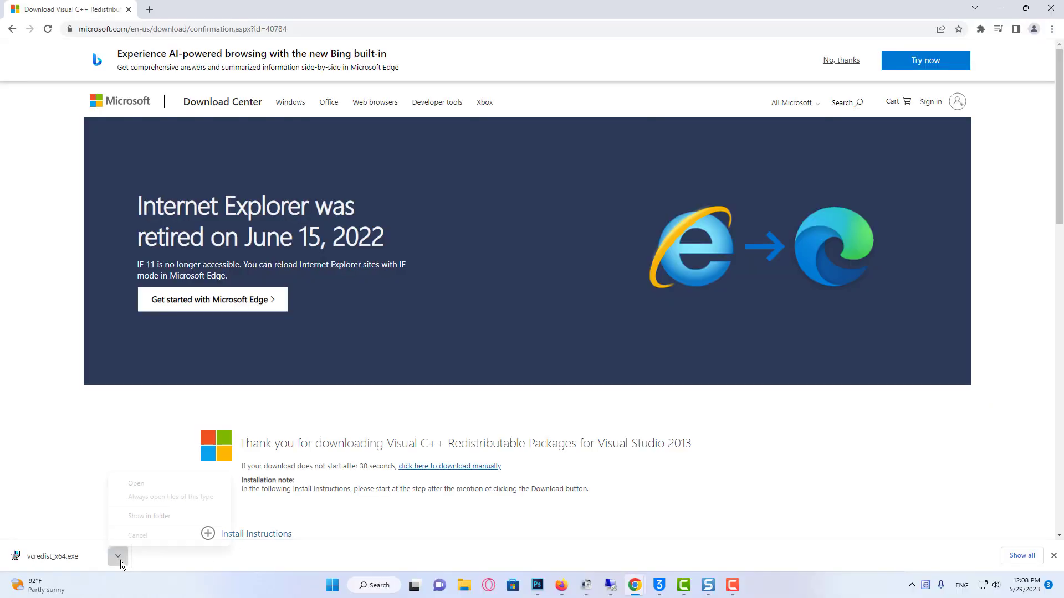
click(141, 487)
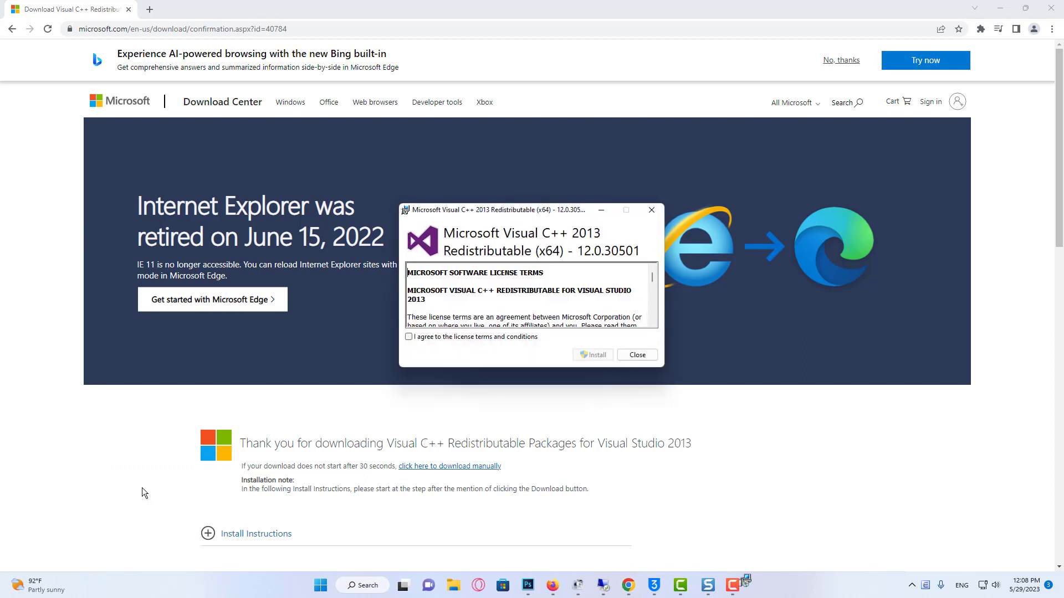
Accept the license, install the Visual C++ 2013 x64 redistributable, then close the installer and browser window
click(430, 340)
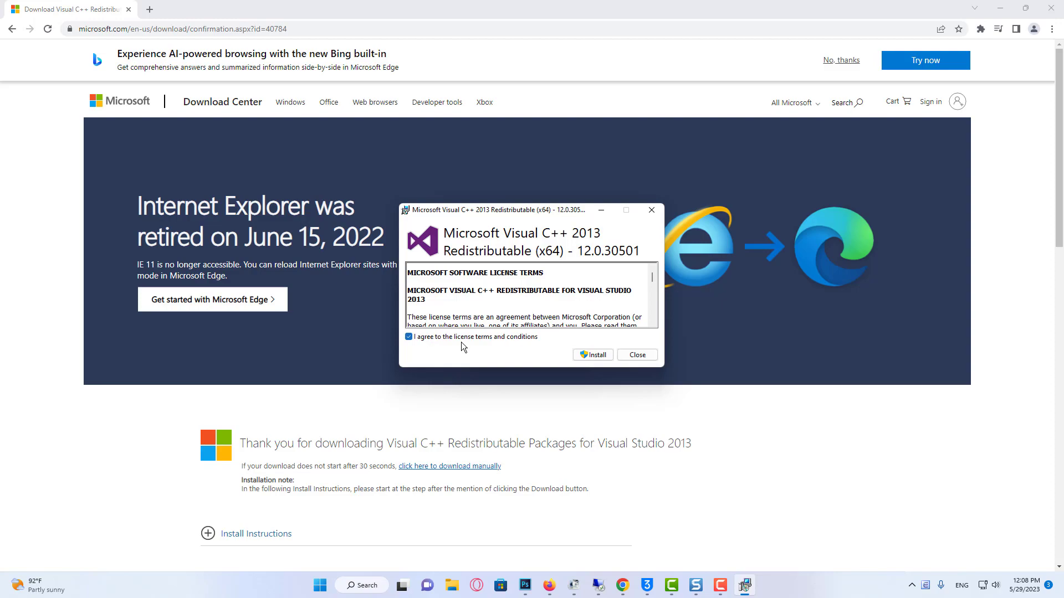
click(594, 356)
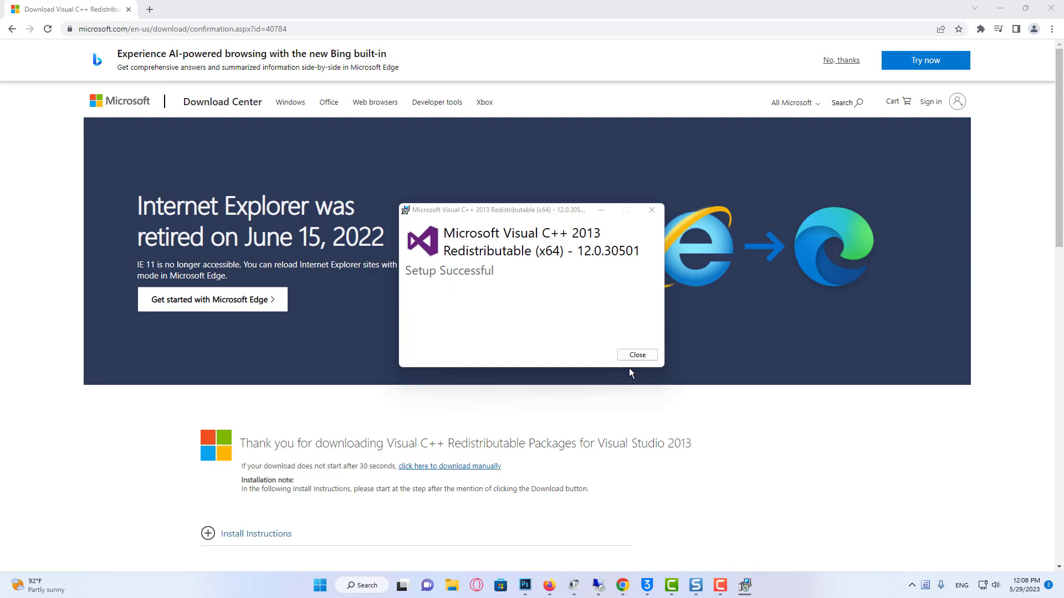
click(637, 355)
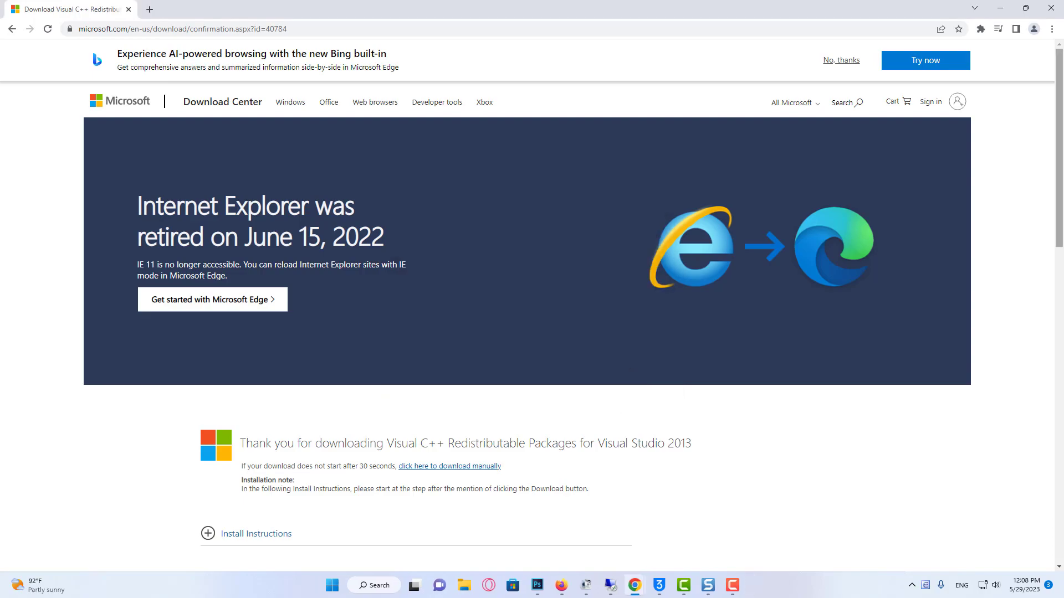
click(1051, 8)
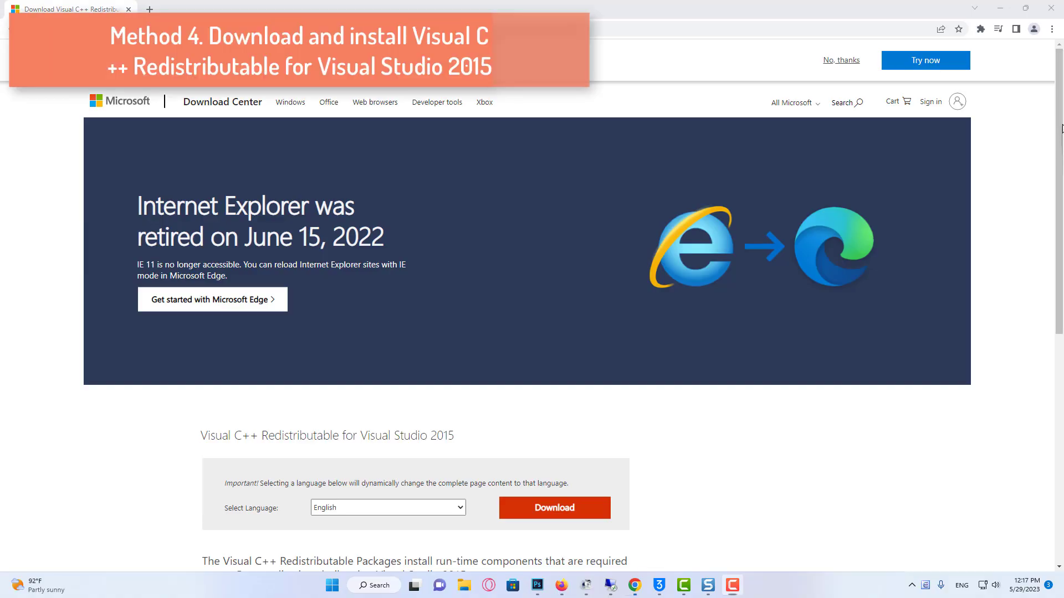
Download vc_redist.x64.exe in English from the Visual C++ 2015 page and open its installer
drag(1061, 133, 1062, 290)
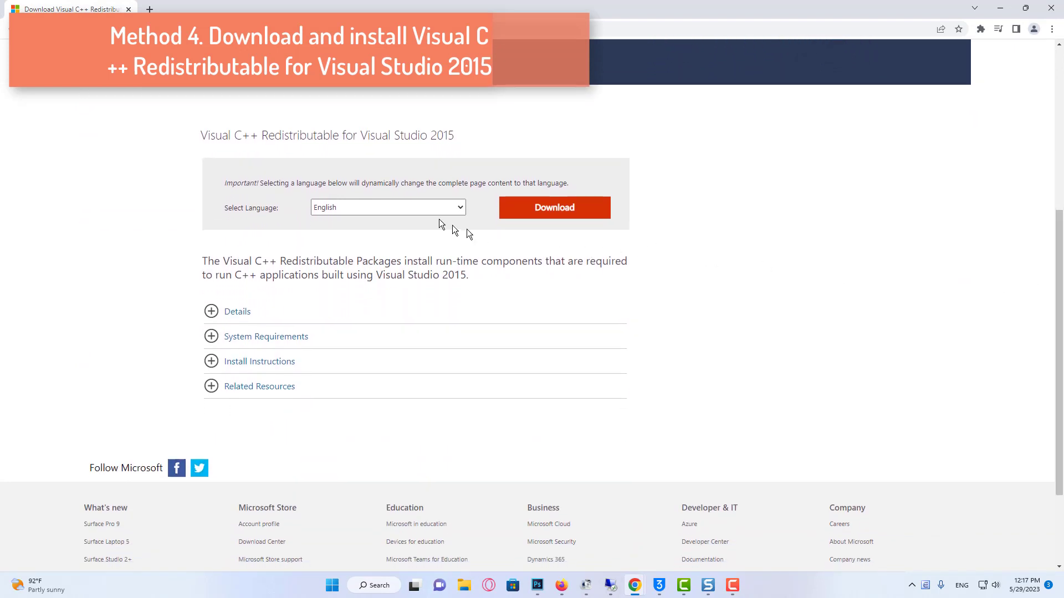
click(421, 207)
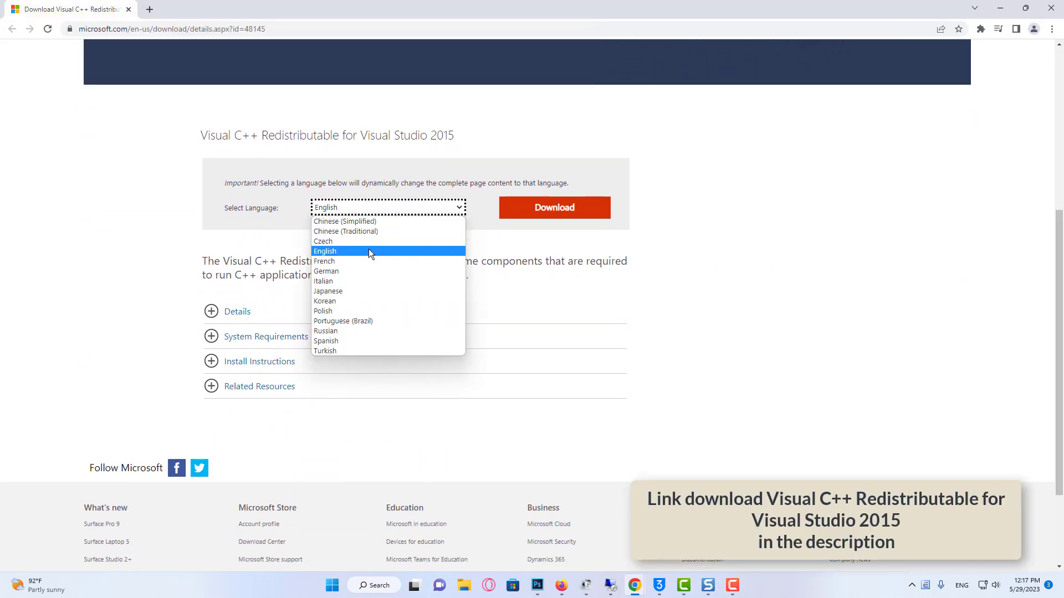
click(370, 252)
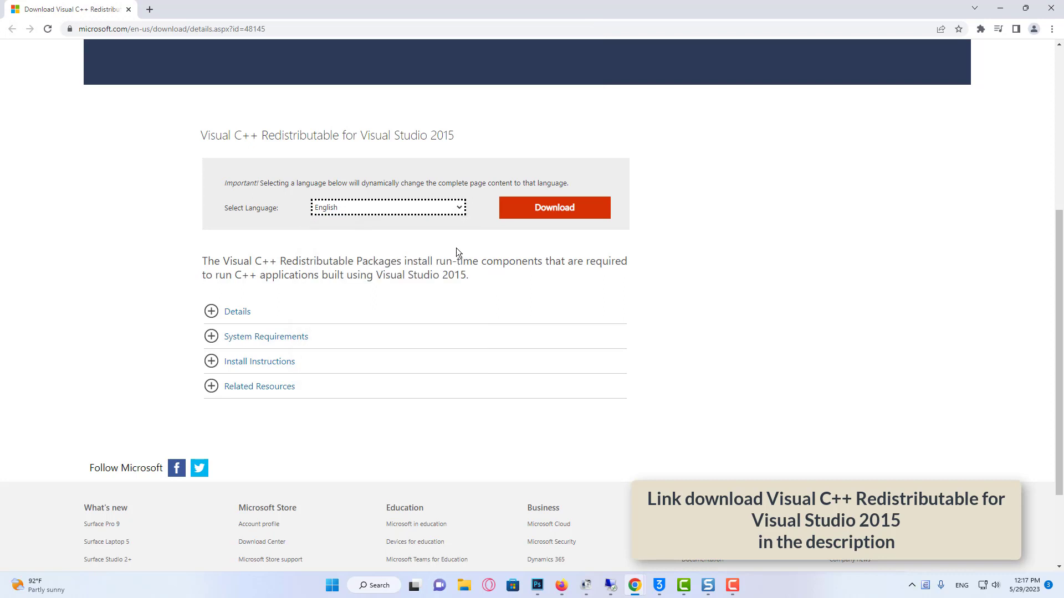
click(564, 221)
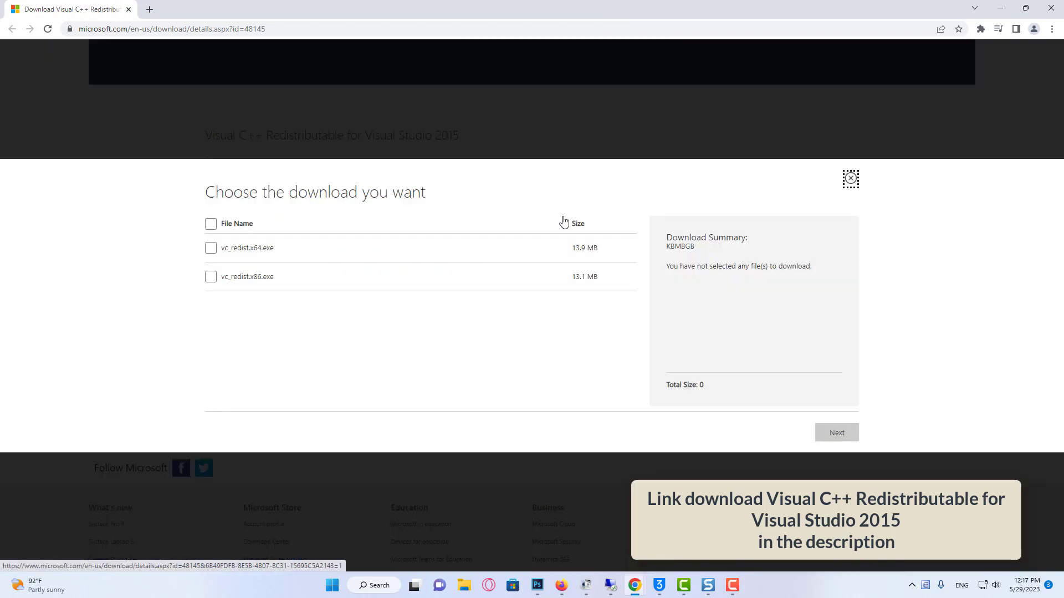
click(212, 249)
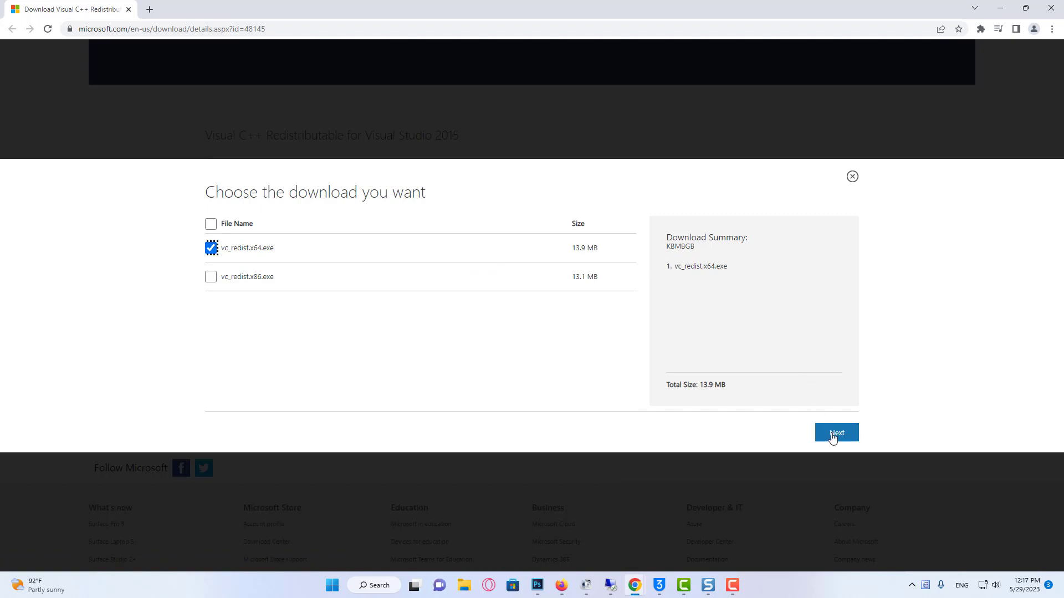
click(834, 436)
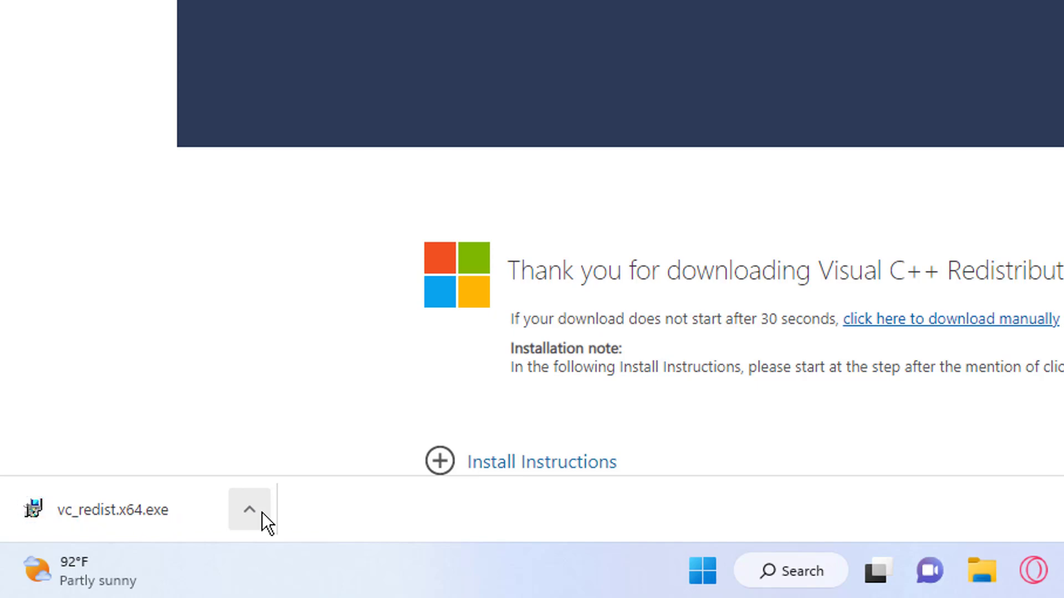
click(261, 512)
click(339, 356)
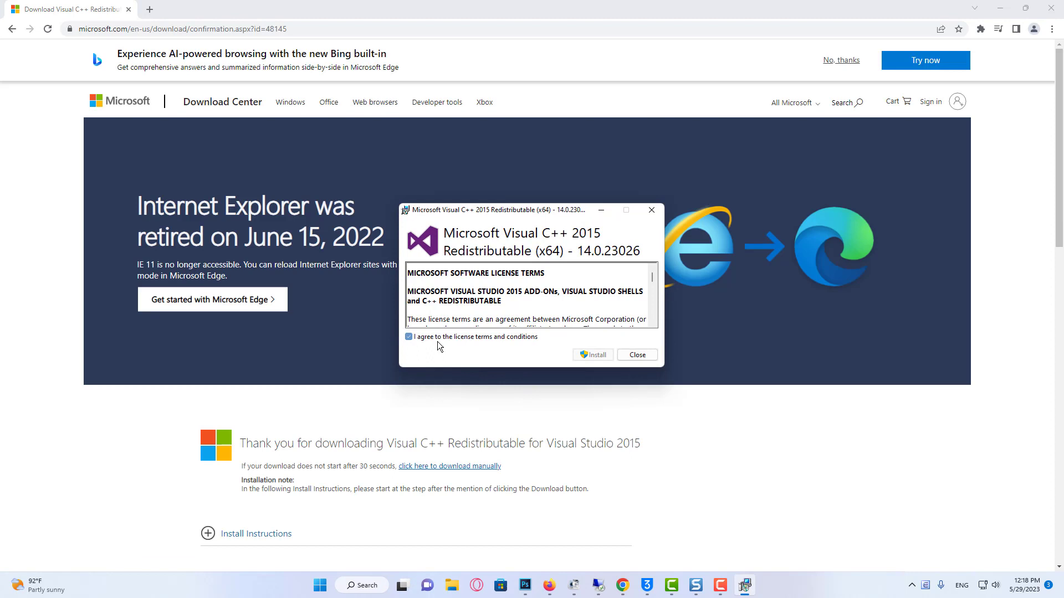
Accept the license and install, then close the Setup Failed 0x80070666 message
click(490, 338)
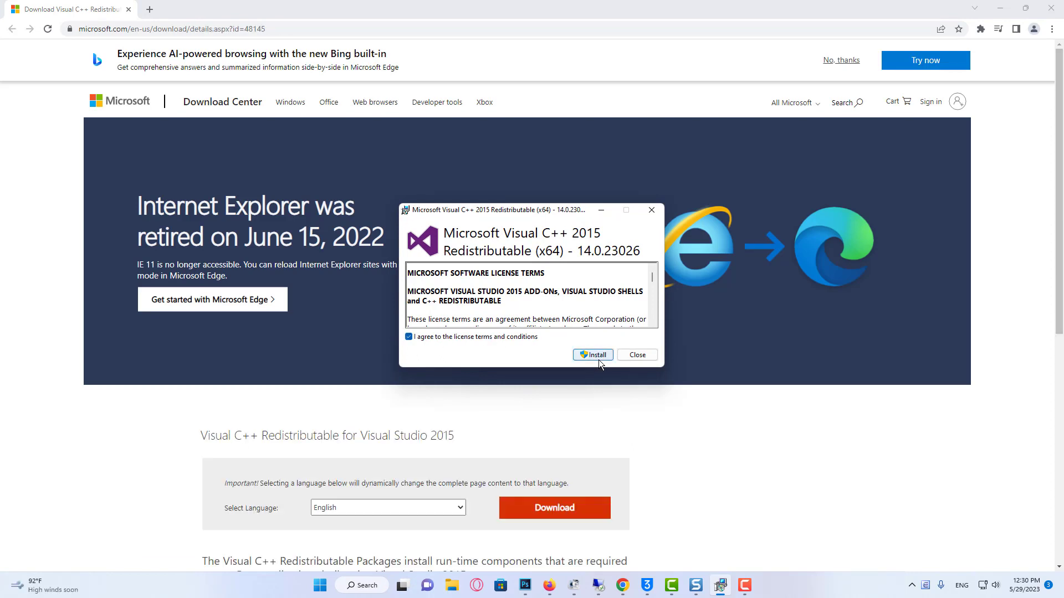
click(598, 360)
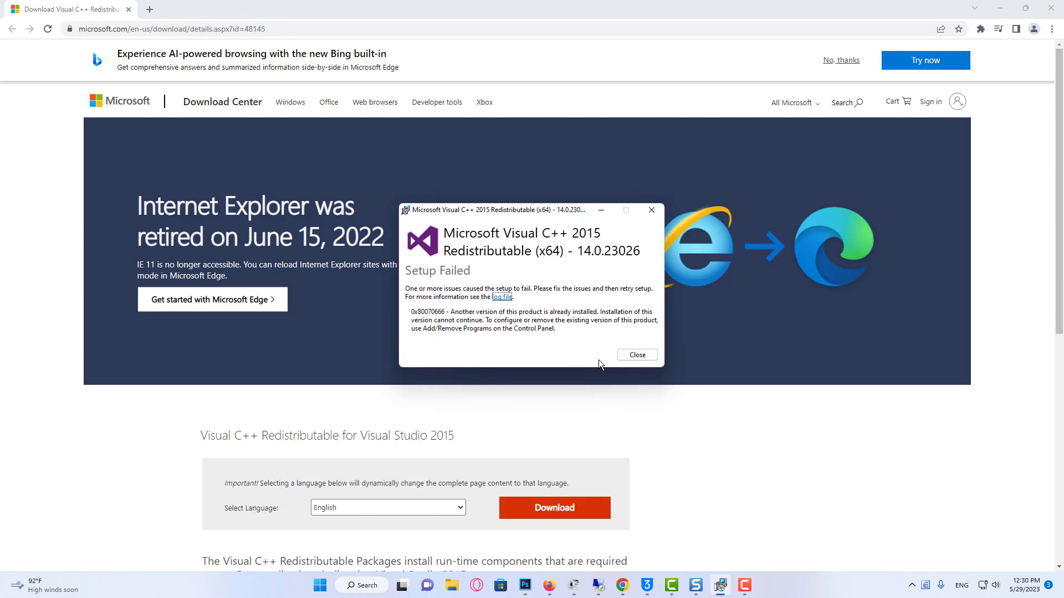
click(637, 355)
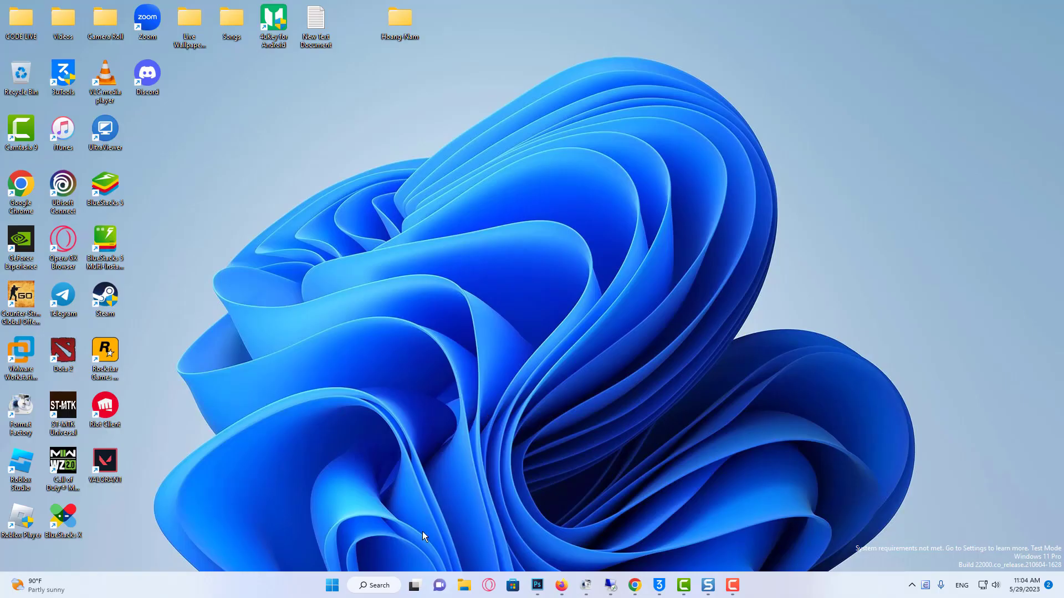
Show the Start menu's power choices: Sleep, Shut down and Restart
click(332, 585)
click(668, 548)
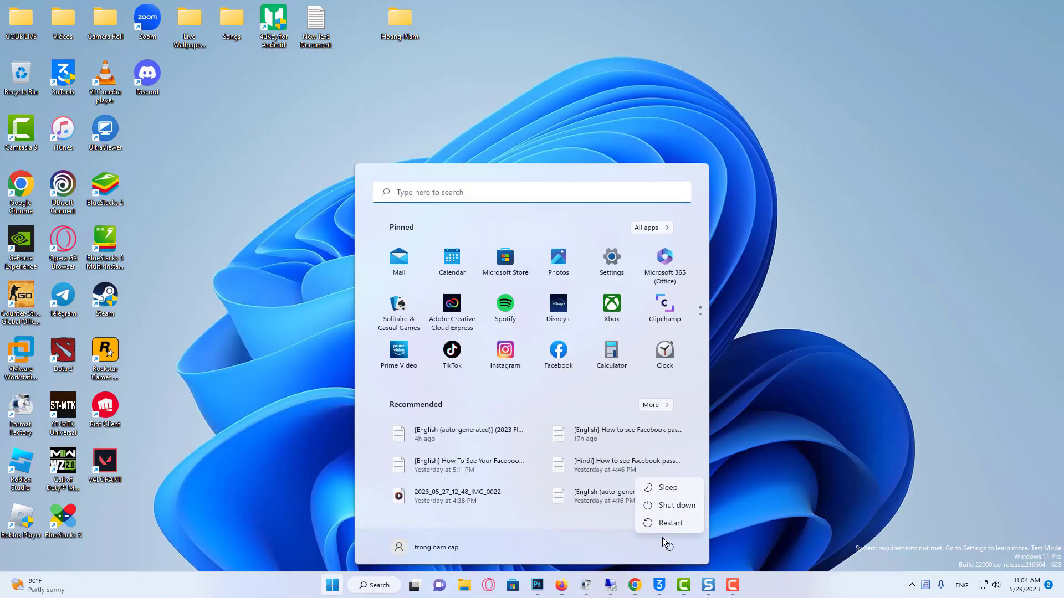